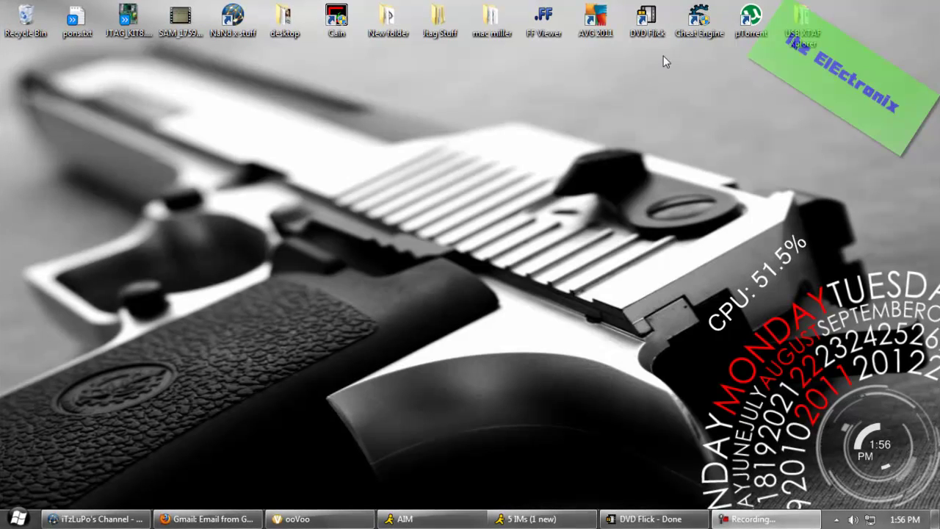
Step: Launch DVD Flick from its desktop shortcut and close the Welcome dialog
click(649, 25)
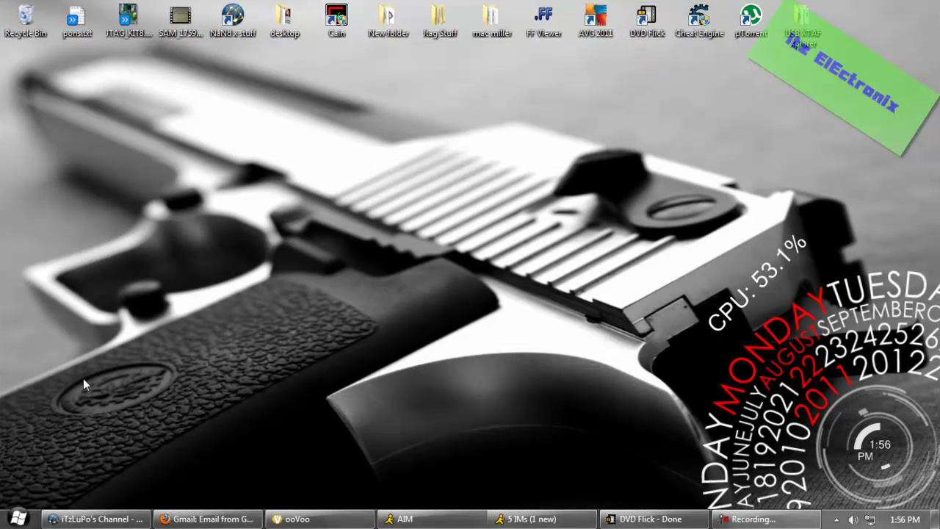
click(20, 521)
key(Escape)
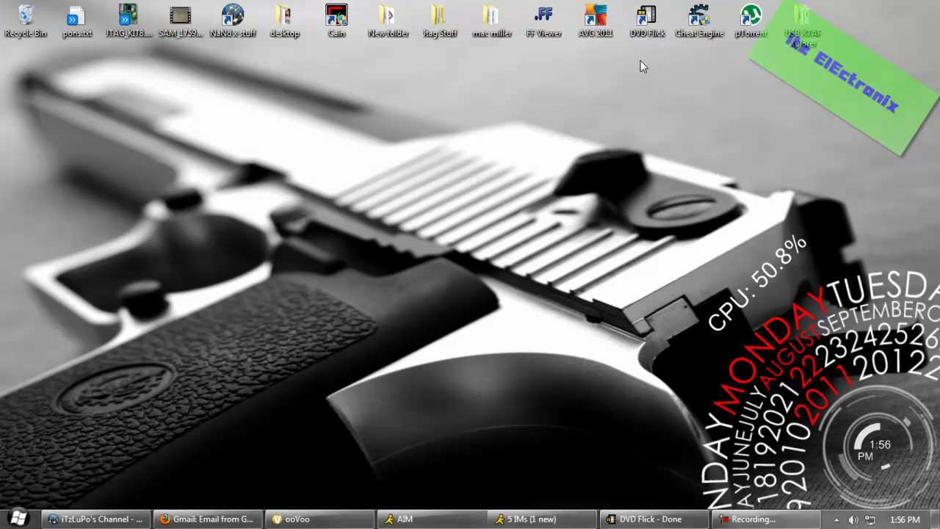
double_click(652, 23)
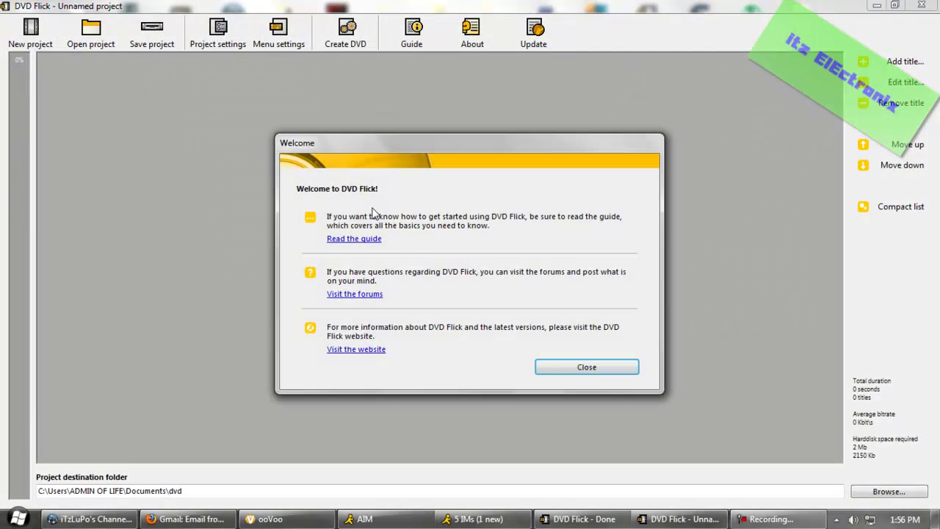
click(570, 367)
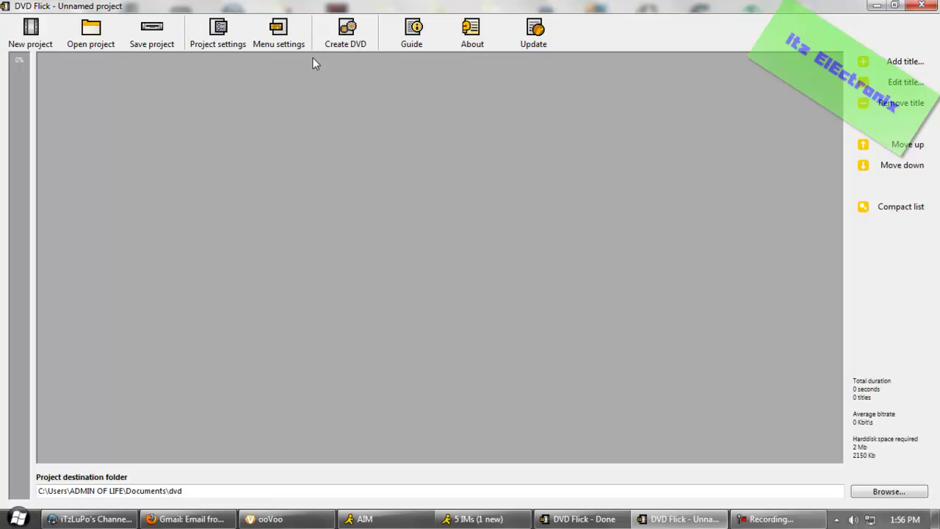
Step: Add Rise.of.the.Planet.of.the.Apes.2011..avi from Downloads as the first title
click(878, 61)
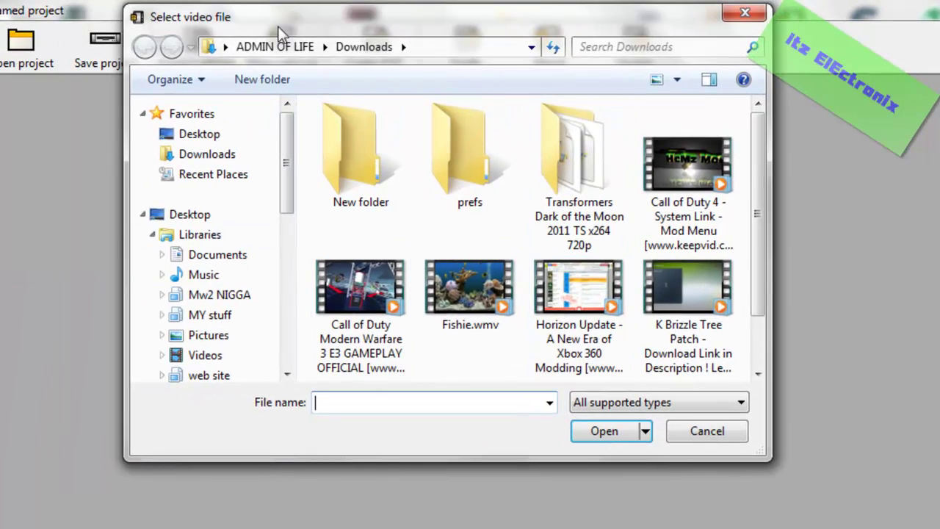
drag(766, 188, 740, 300)
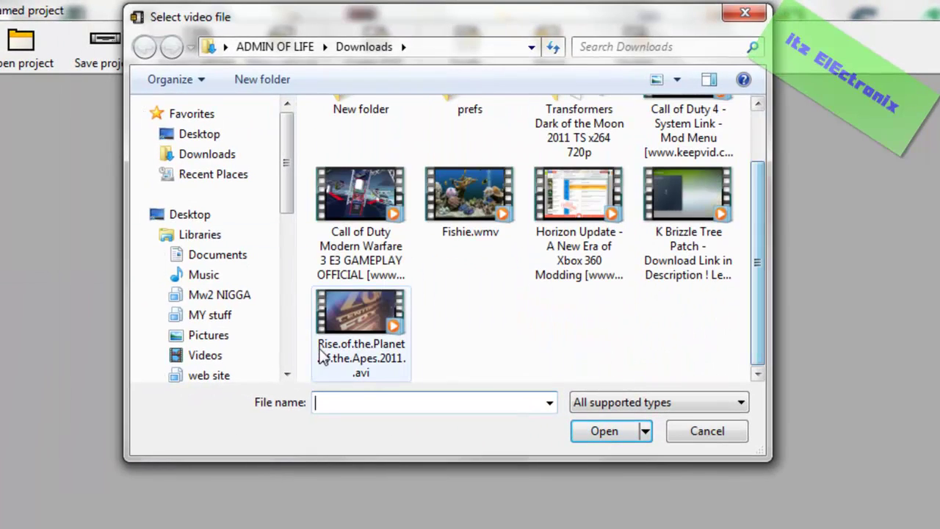
double_click(386, 303)
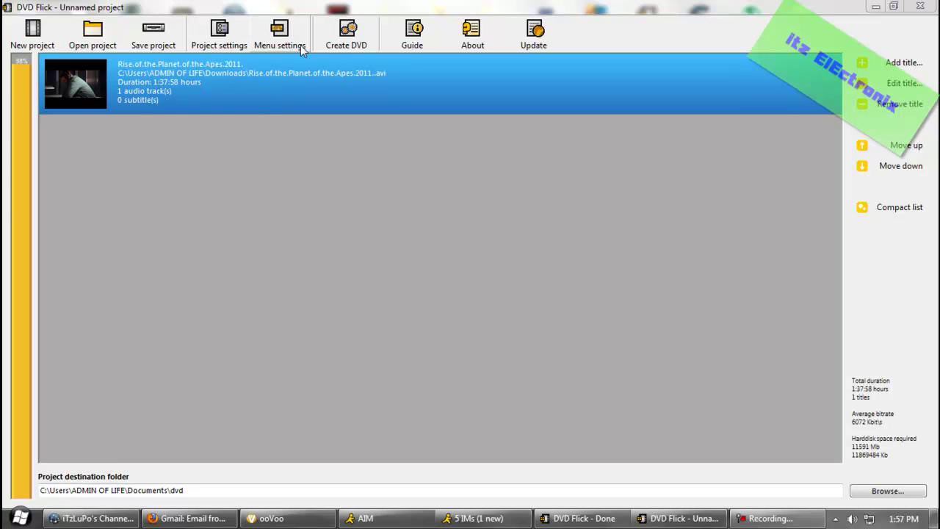
Step: Set the encoder priority to Normal in Project settings
click(234, 43)
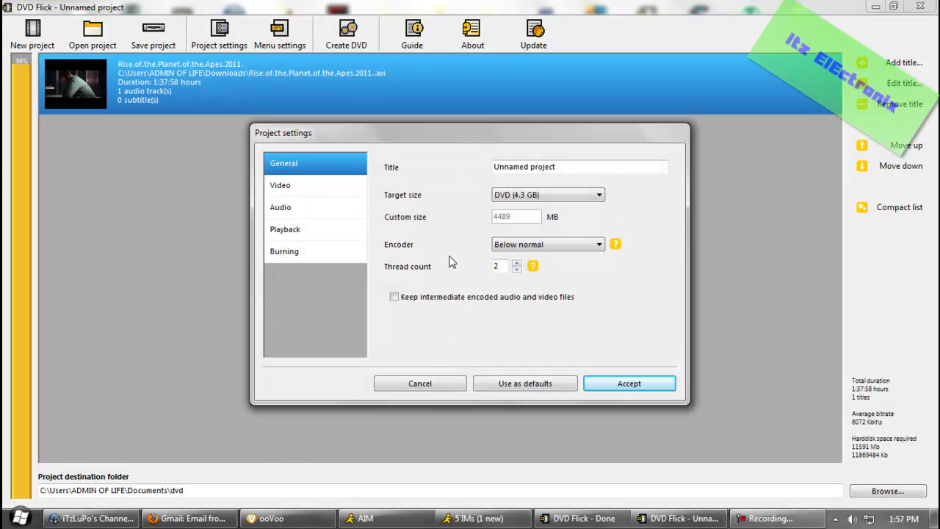
click(515, 244)
click(526, 267)
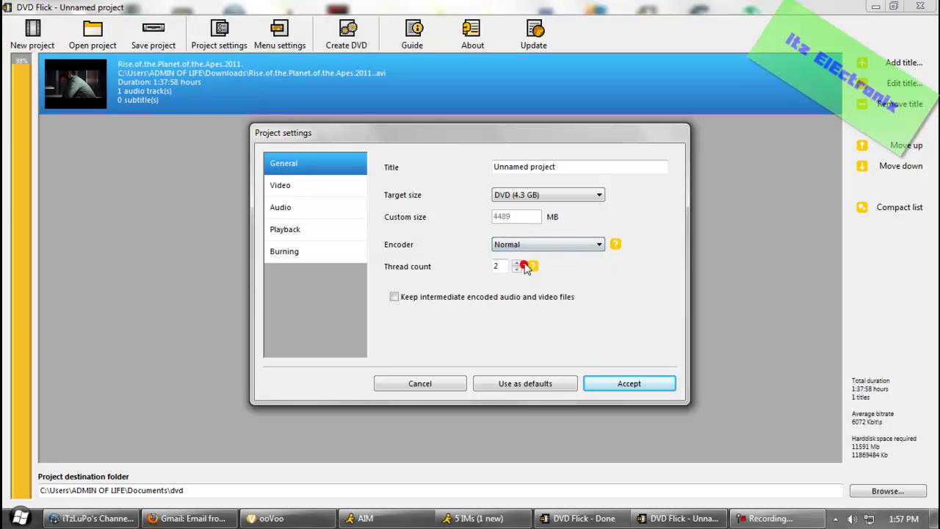
click(519, 244)
click(455, 247)
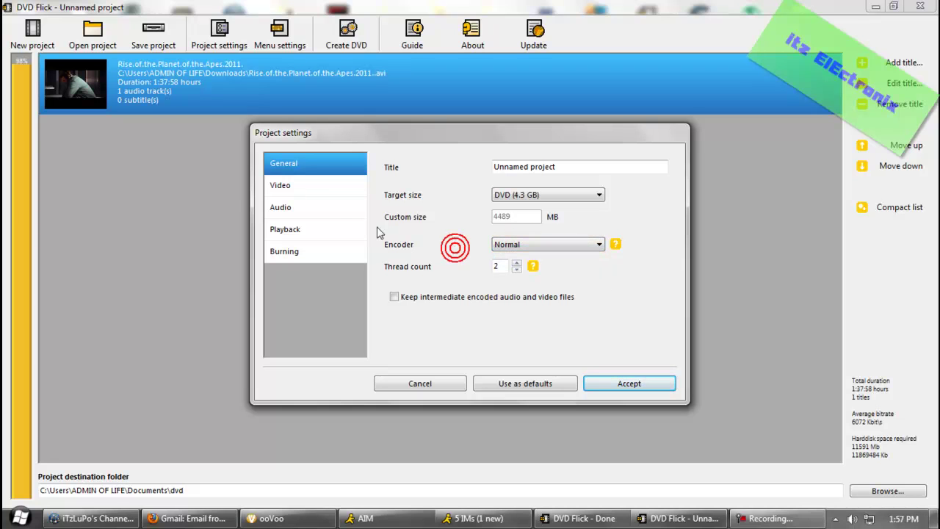
Step: Look through the Video and Audio settings pages, ending on the Burning page
click(280, 187)
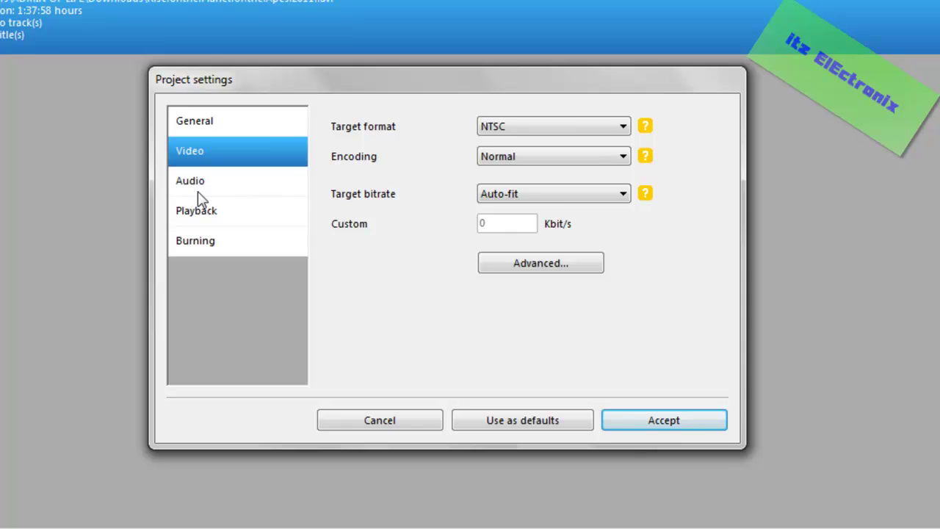
click(198, 189)
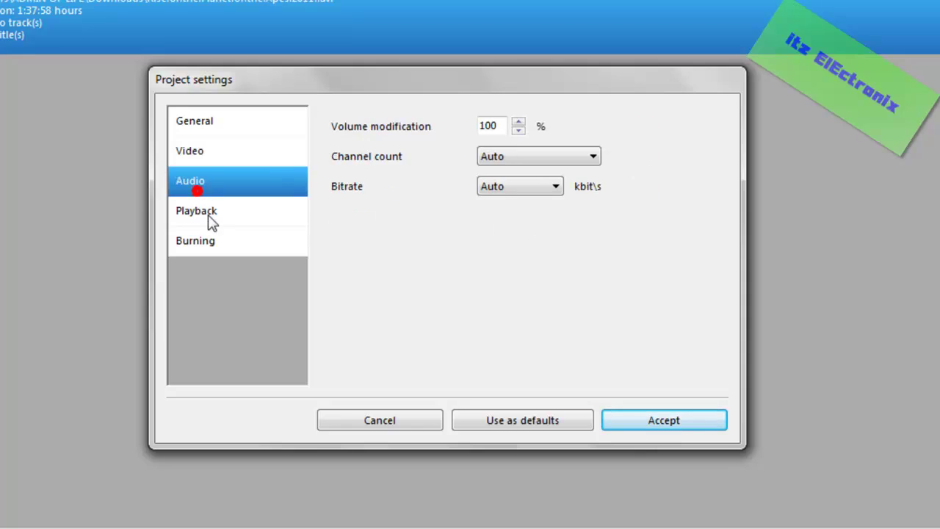
click(210, 239)
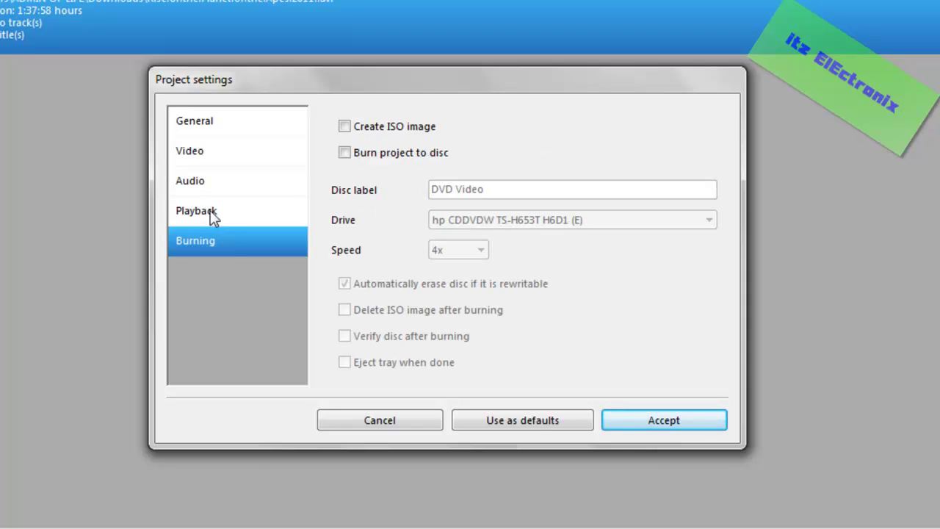
Step: Enable Burn project to disc and set the disc label to 'Rise Of The Planet Apes'
click(210, 212)
click(211, 235)
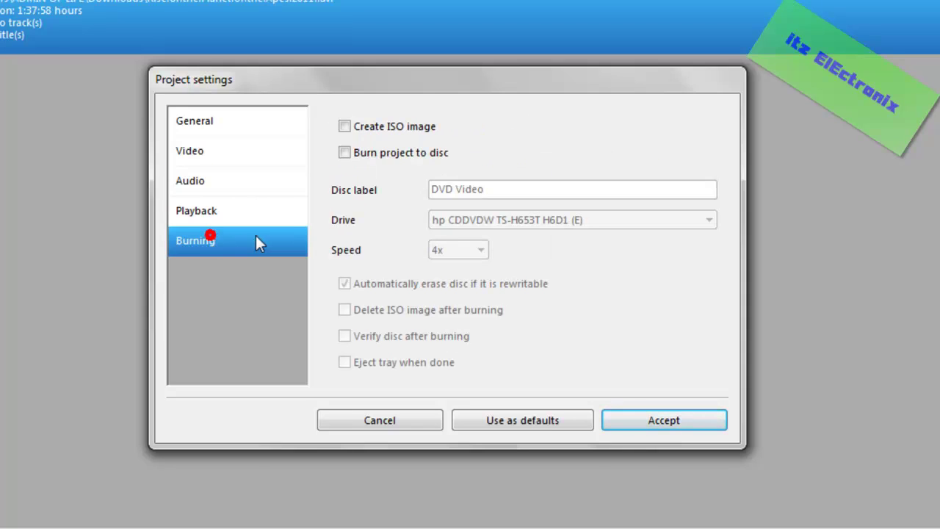
click(346, 156)
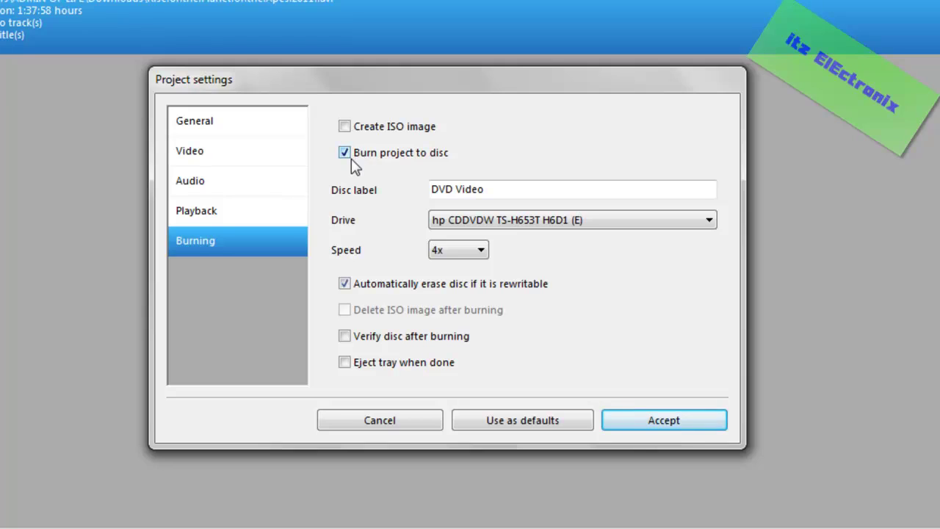
drag(502, 187, 430, 190)
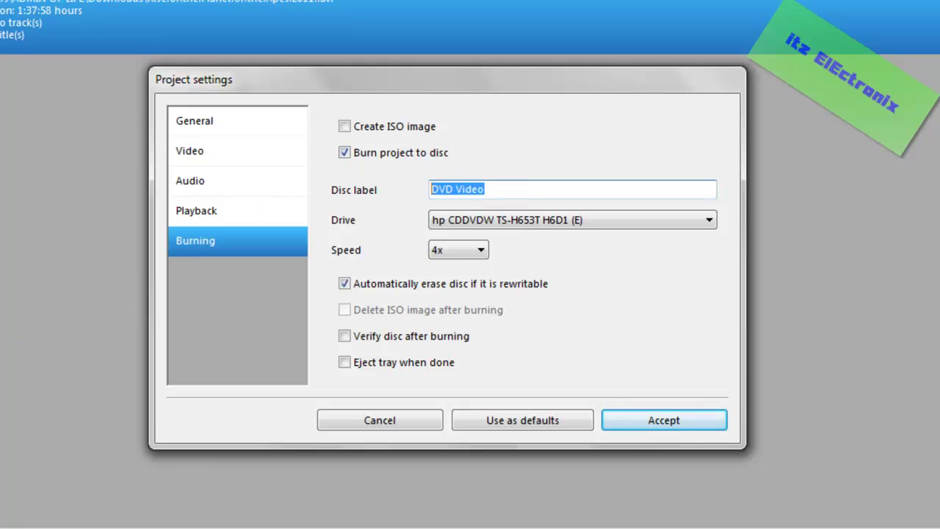
text(Rise Of The Planet Apes)
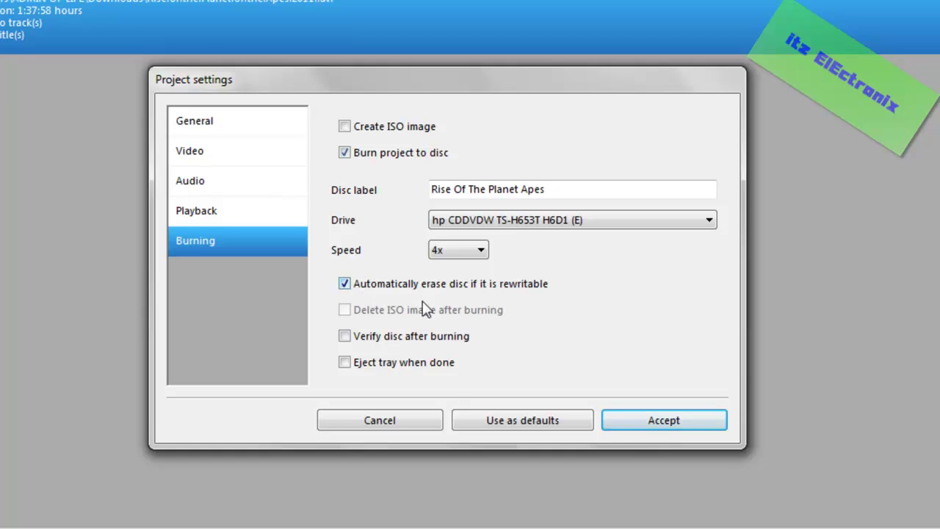
Step: Turn on verify-after-burning and eject-when-finished, then accept the project settings
click(344, 336)
click(344, 362)
click(199, 150)
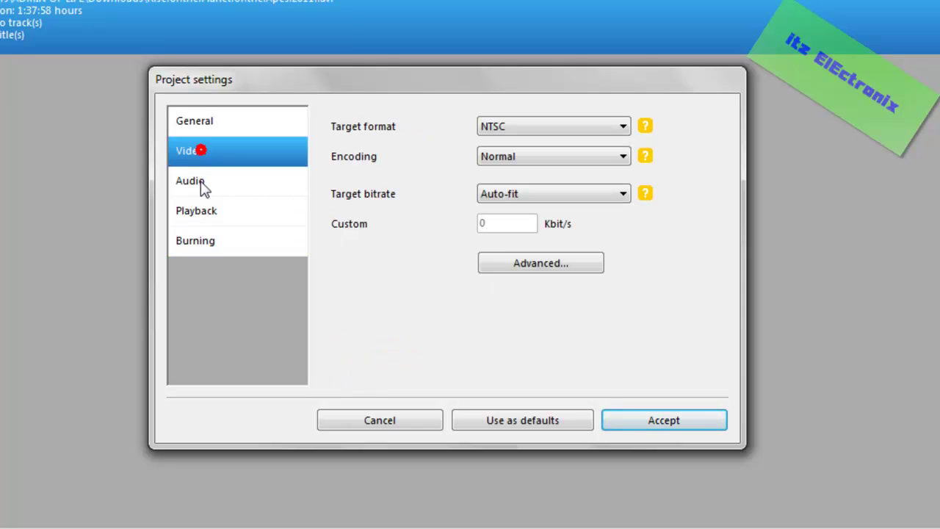
click(198, 181)
click(210, 123)
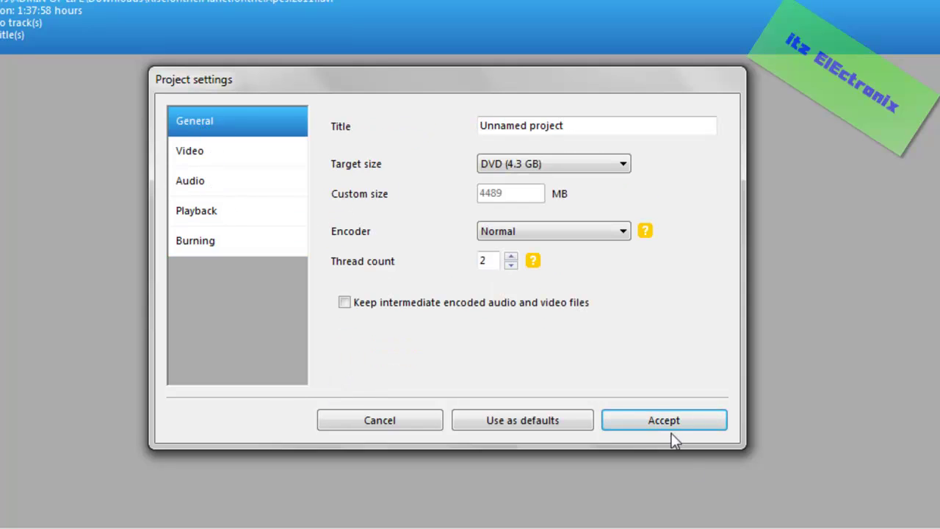
click(656, 420)
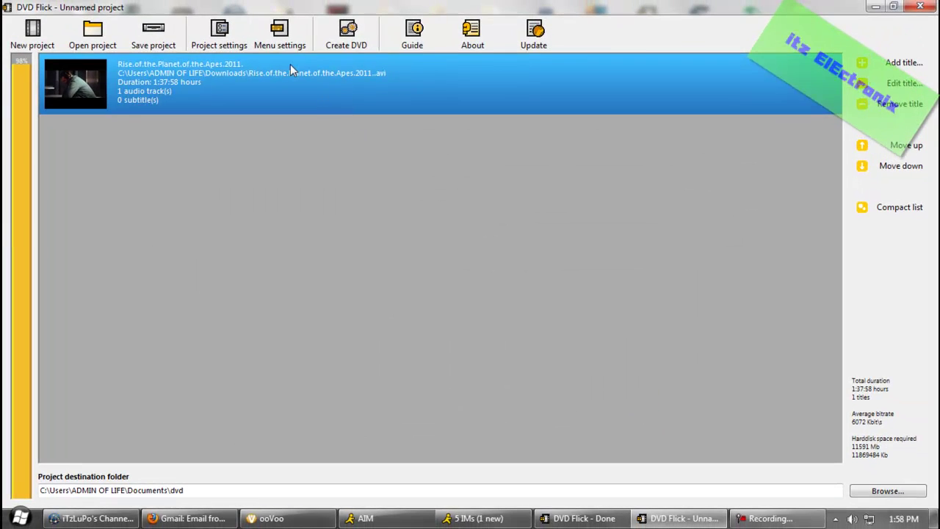
Step: Try the Mosaic, Orange LED, Plasma Sphere, Simple Black and Simple White templates, then pick The Party
click(279, 33)
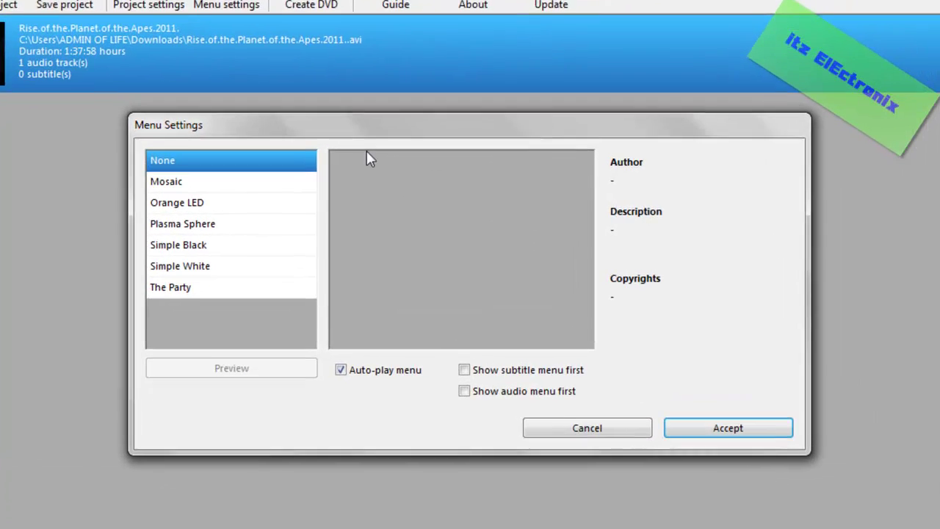
click(154, 181)
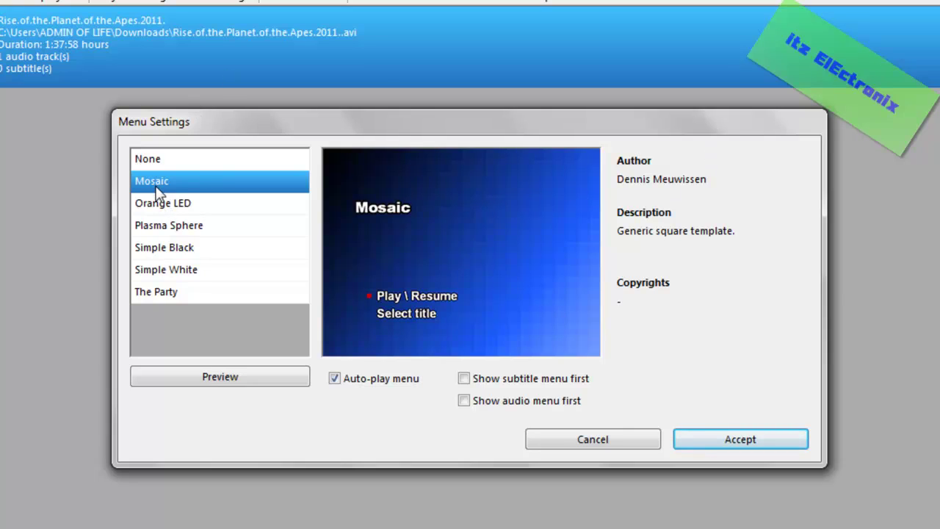
click(183, 209)
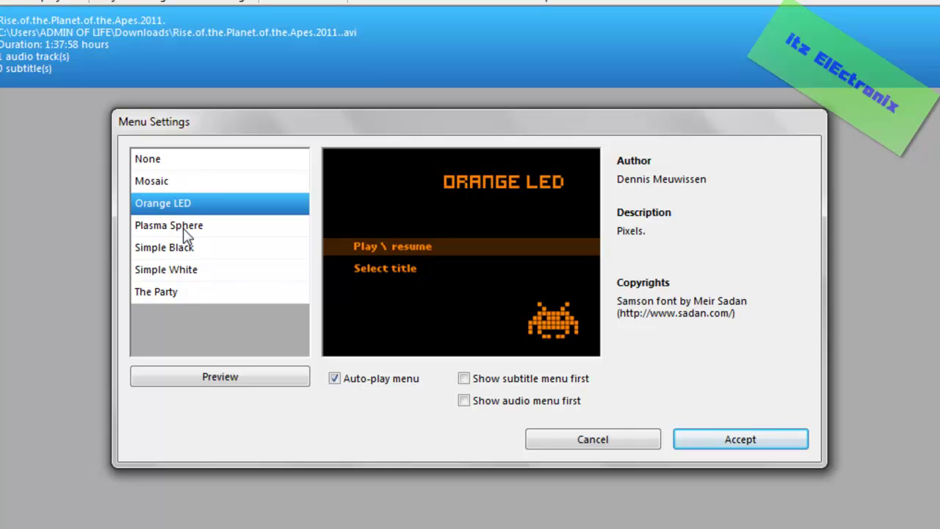
click(185, 235)
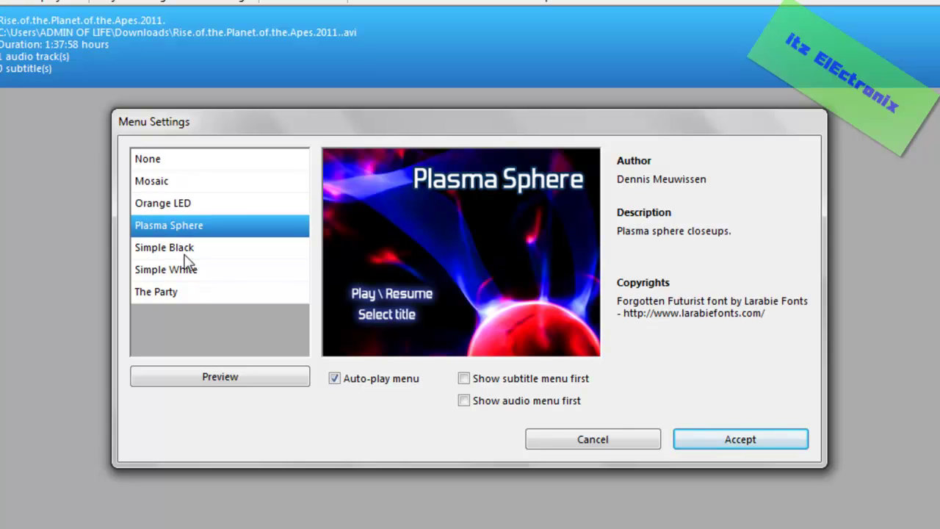
click(184, 254)
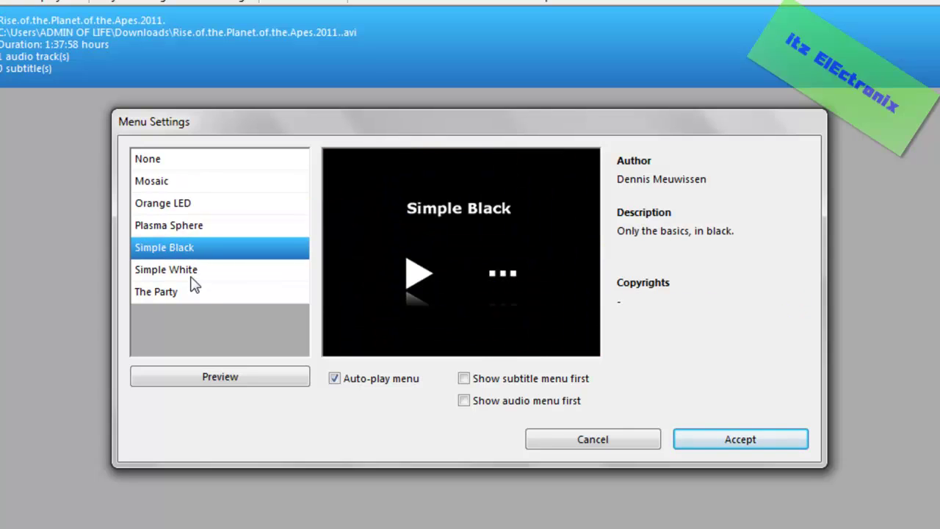
click(189, 270)
click(189, 302)
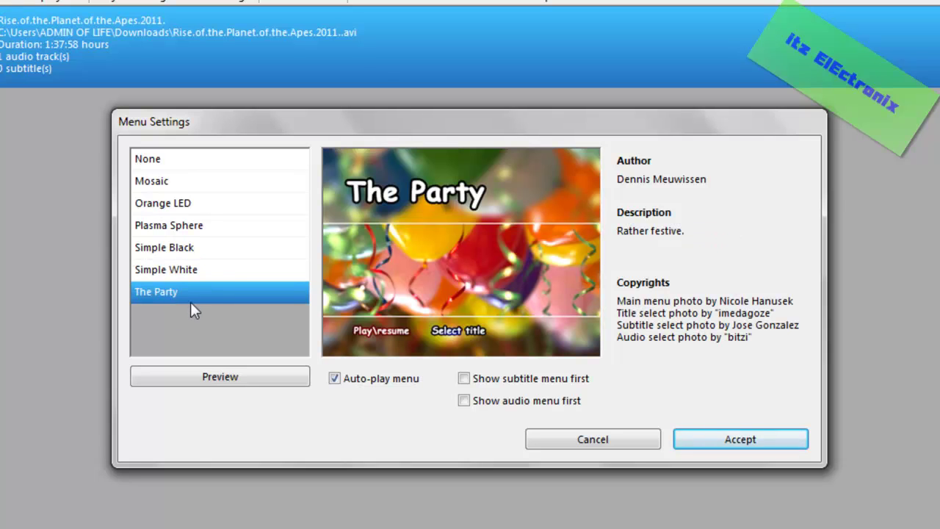
Step: Render The Party's full preview and view its audio and subtitle track menus
click(242, 372)
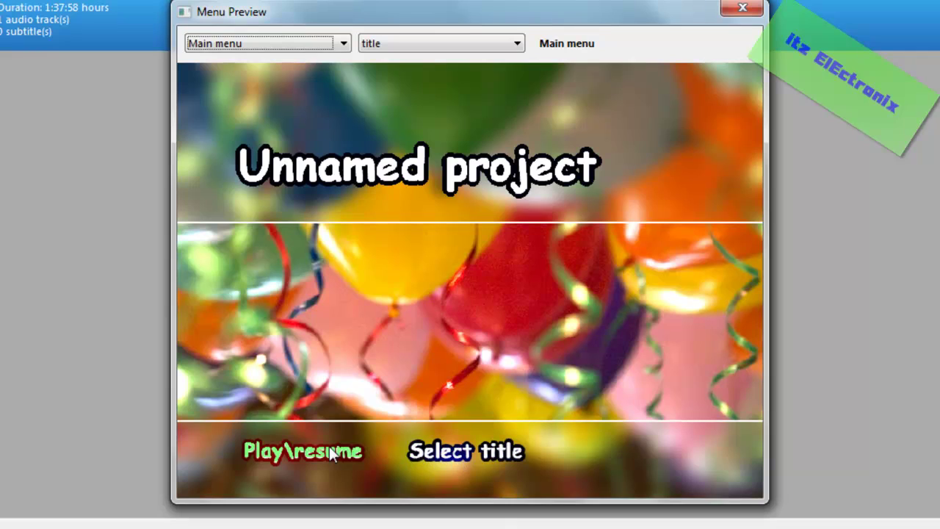
click(456, 449)
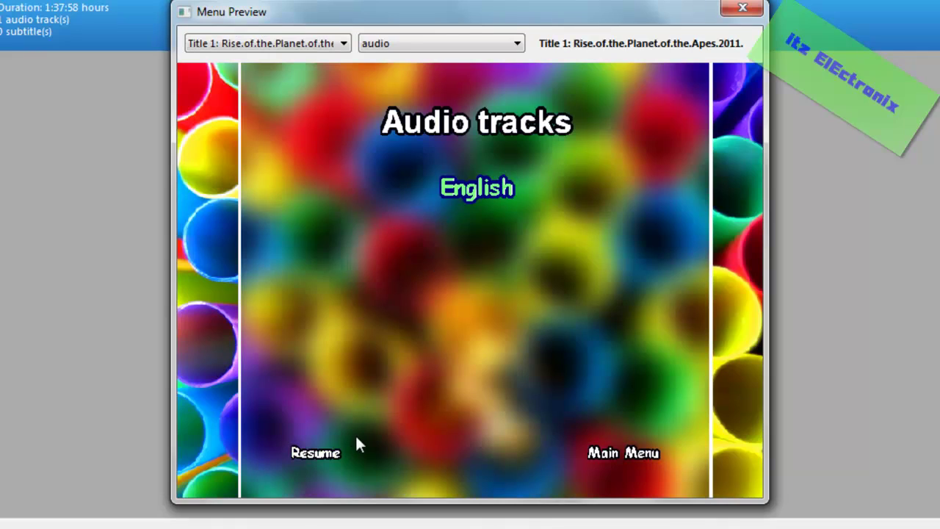
click(364, 42)
click(382, 70)
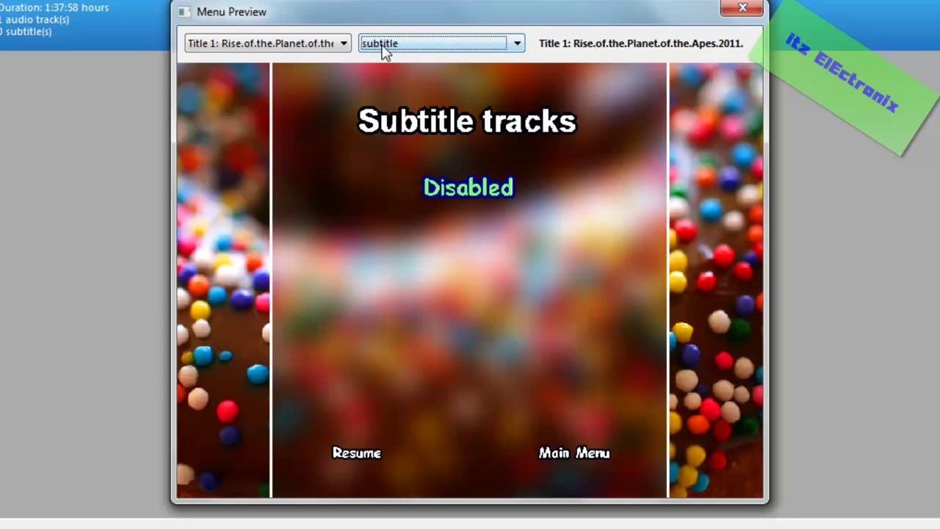
click(381, 42)
click(390, 58)
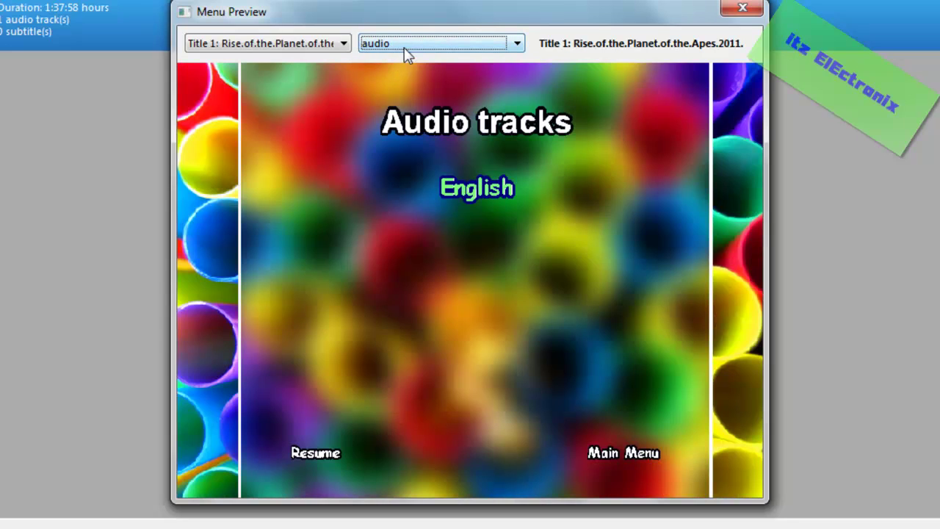
Step: Switch the preview between the main menu and the movie title's menus, then close it
click(330, 48)
click(330, 60)
click(325, 43)
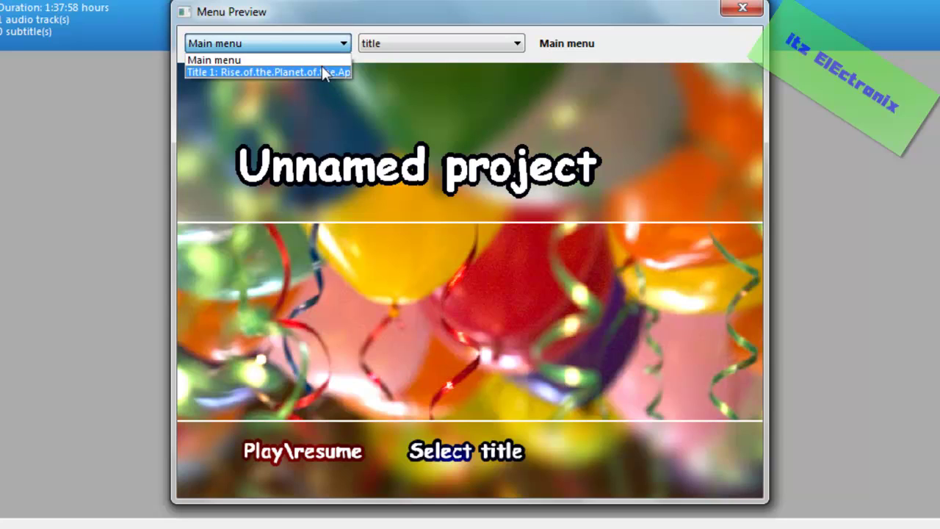
click(325, 71)
click(325, 43)
click(326, 70)
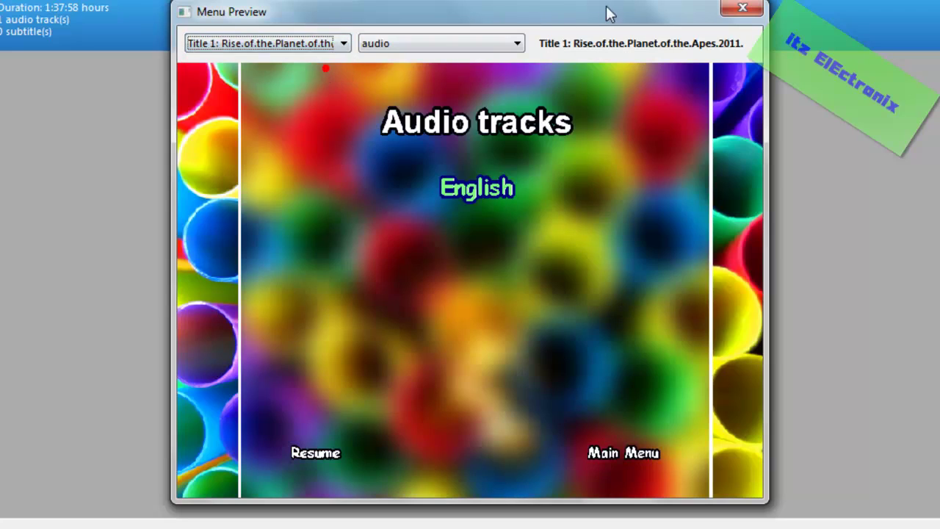
click(751, 14)
Step: Choose Orange LED, enable Show subtitle menu first and Show audio menu first, and accept
click(187, 162)
click(187, 152)
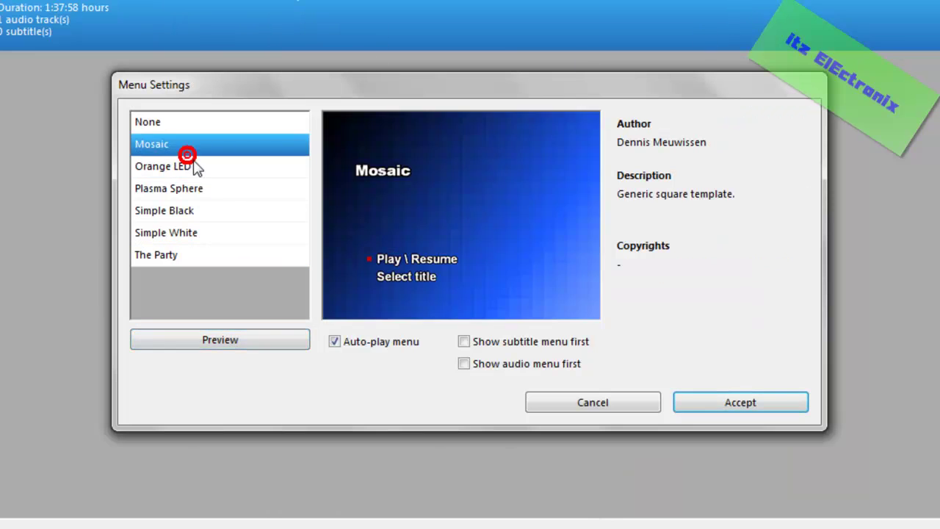
click(196, 167)
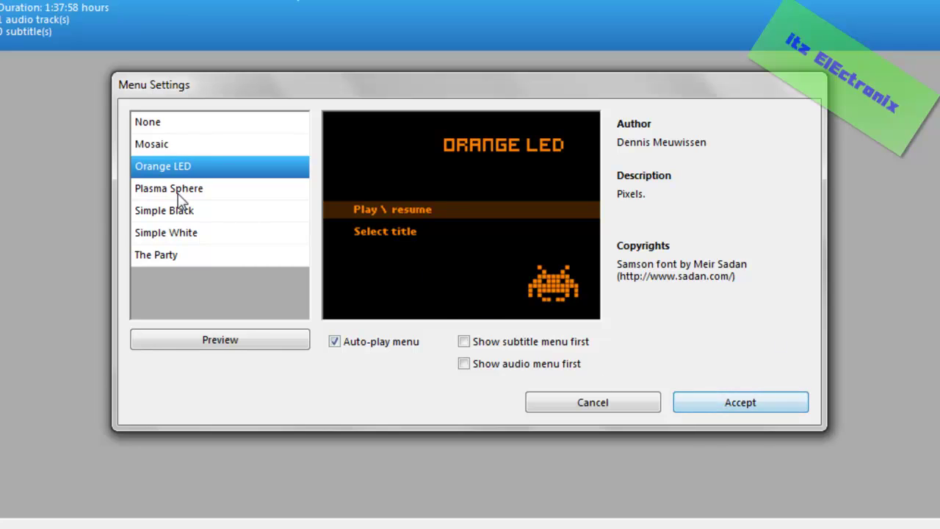
click(464, 341)
click(463, 364)
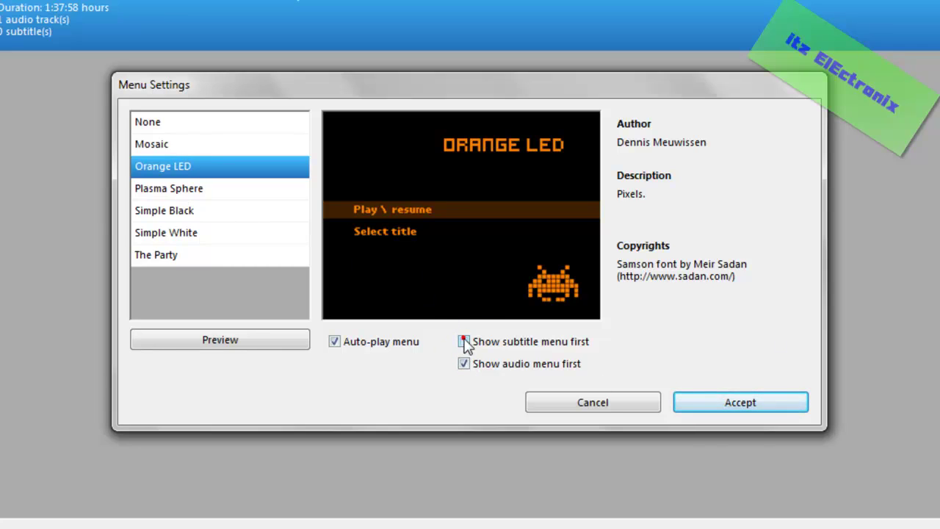
click(464, 342)
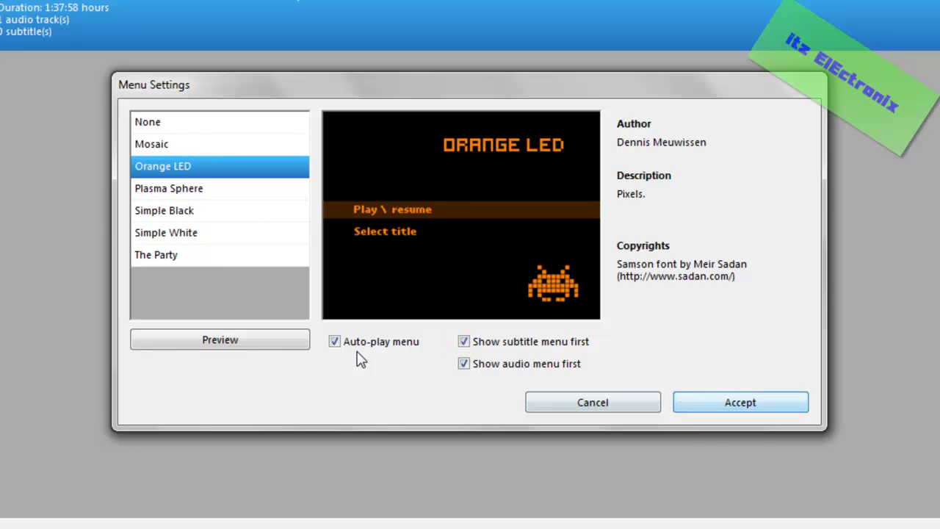
click(752, 405)
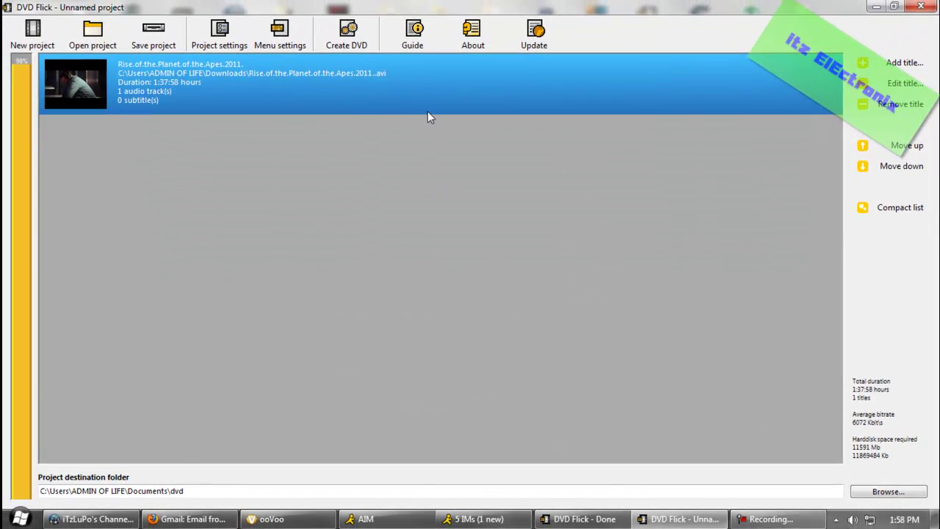